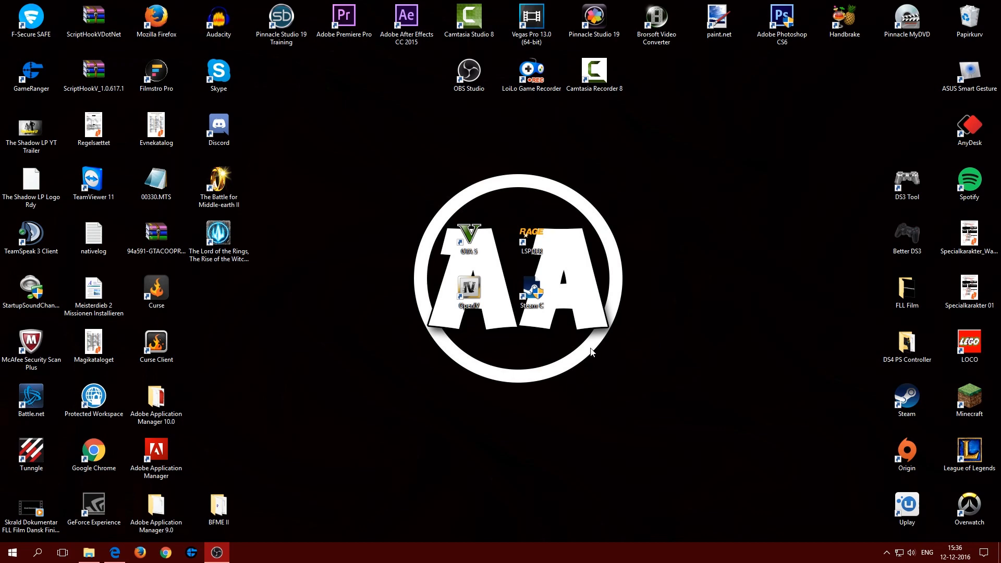
# Step: Bring the Edge window with the ModDB Edain Mod page to the front
pyautogui.click(122, 555)
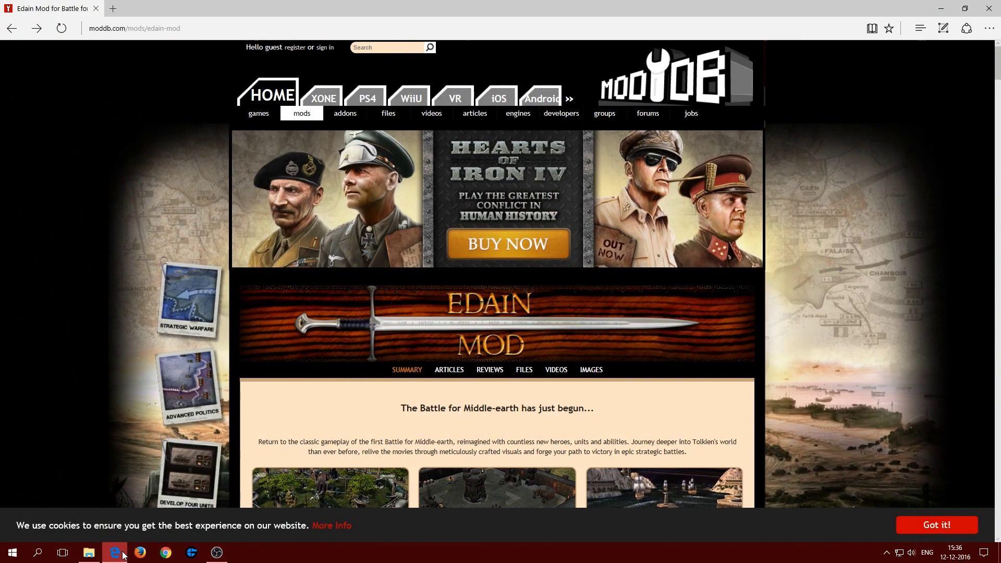
# Step: Open the Edain 4.3 Demo and Edain Mod Launcher file pages in new tabs
pyautogui.scroll(-3, 340, 460)
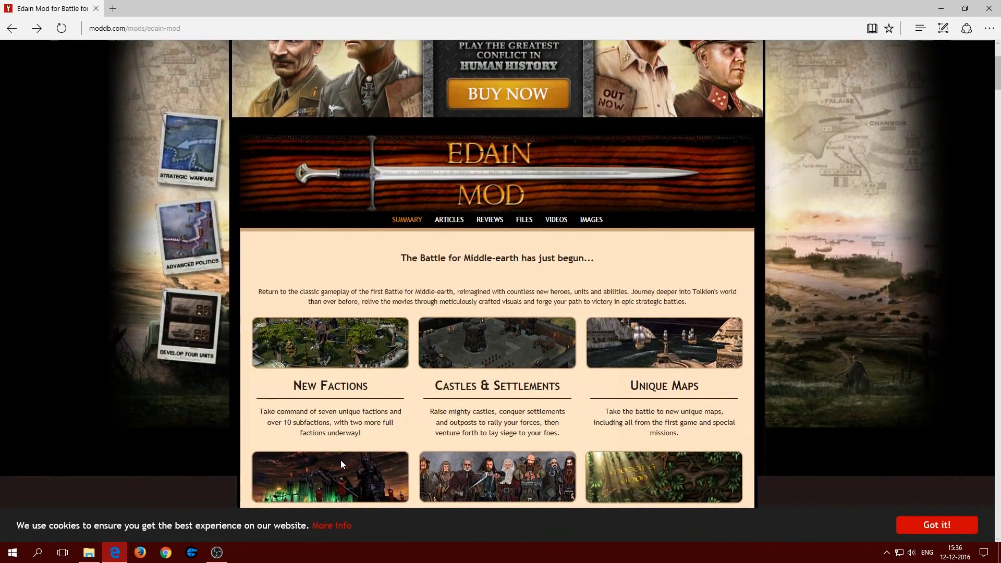
pyautogui.scroll(-18, 340, 460)
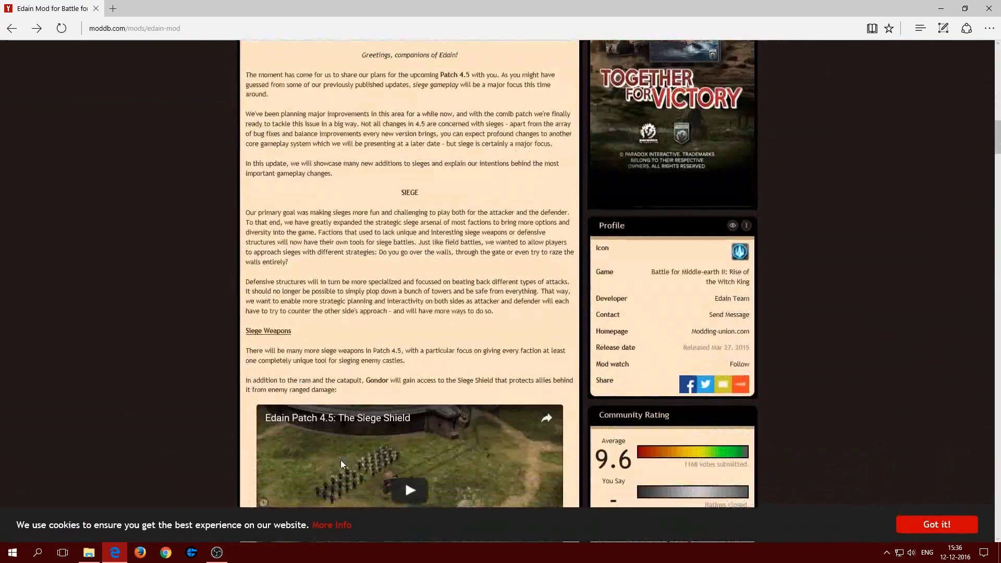
pyautogui.scroll(-20, 341, 464)
pyautogui.scroll(-20, 342, 463)
pyautogui.scroll(-4, 342, 464)
pyautogui.scroll(3, 342, 463)
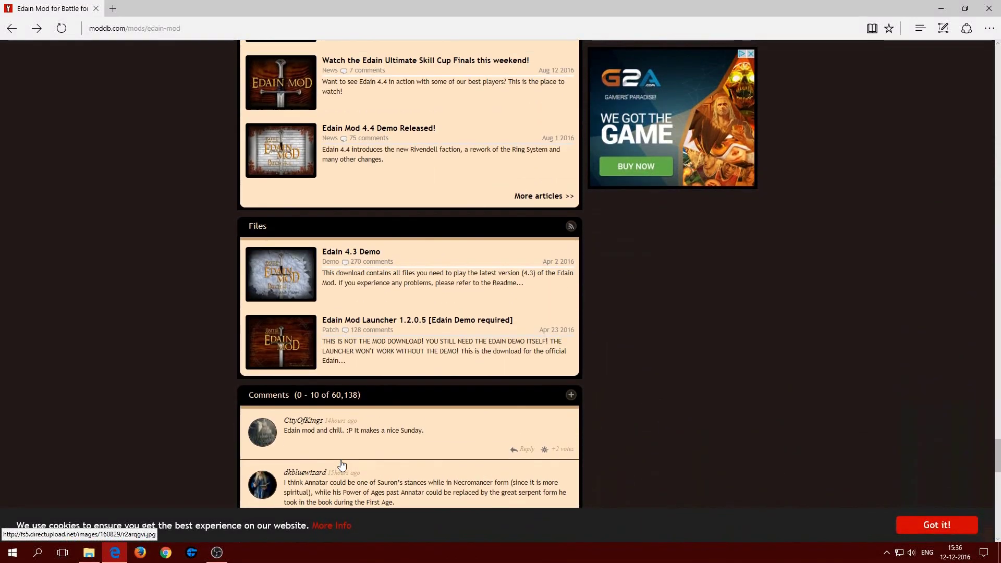
pyautogui.rightClick(365, 252)
pyautogui.click(386, 259)
pyautogui.rightClick(387, 316)
pyautogui.click(412, 322)
# Step: Review the Edain 4.3 Demo page, close its tab, then close Edge
pyautogui.click(173, 8)
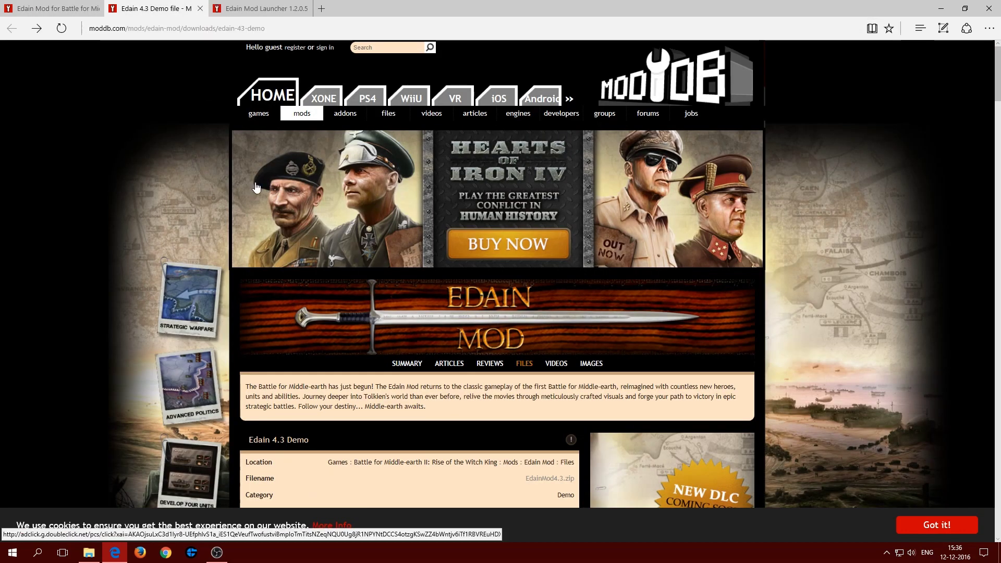
pyautogui.scroll(-4, 402, 402)
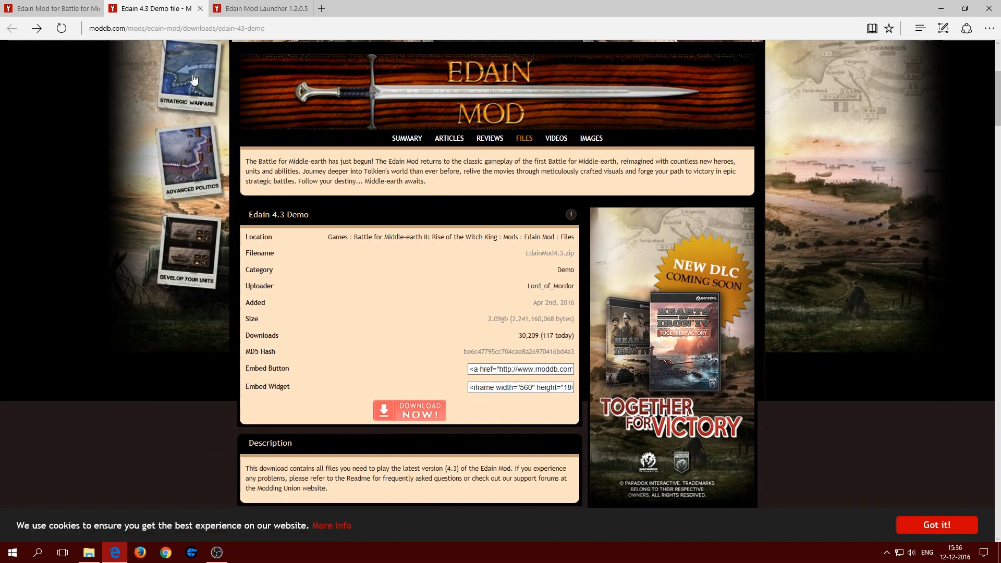
pyautogui.click(201, 9)
pyautogui.scroll(-3, 258, 167)
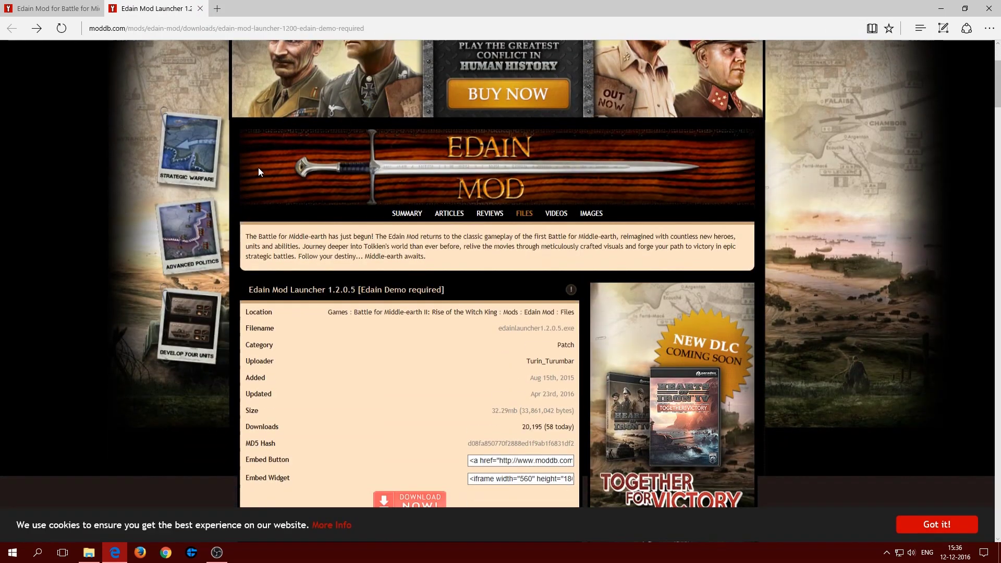
pyautogui.scroll(-2, 295, 232)
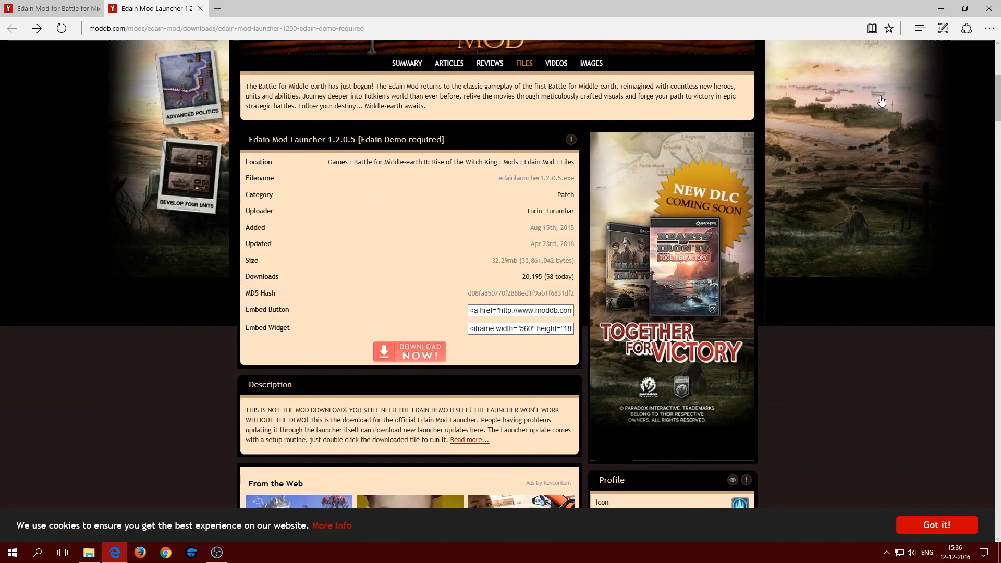
pyautogui.click(989, 9)
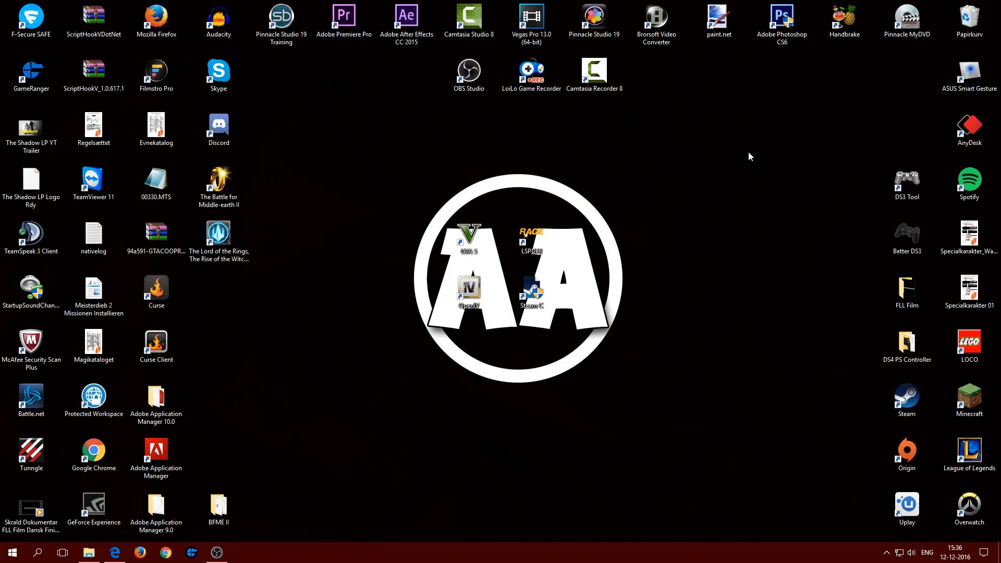
# Step: Open BFME II\Edain Mod, check EdainMod4.3 and edainlauncher1.2.0.5, and snap the window left
pyautogui.doubleClick(219, 508)
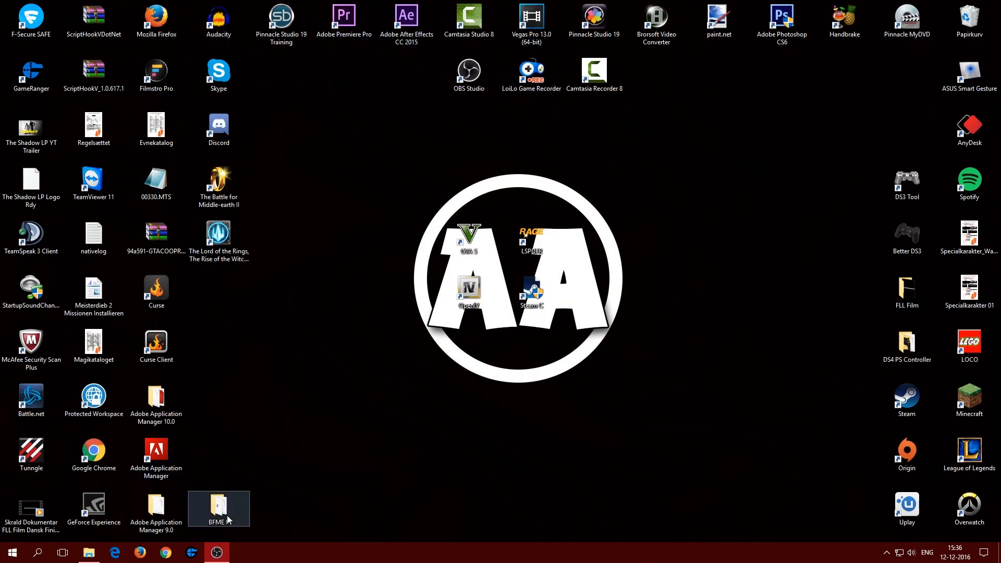
pyautogui.moveTo(616, 96); pyautogui.dragTo(376, 106)
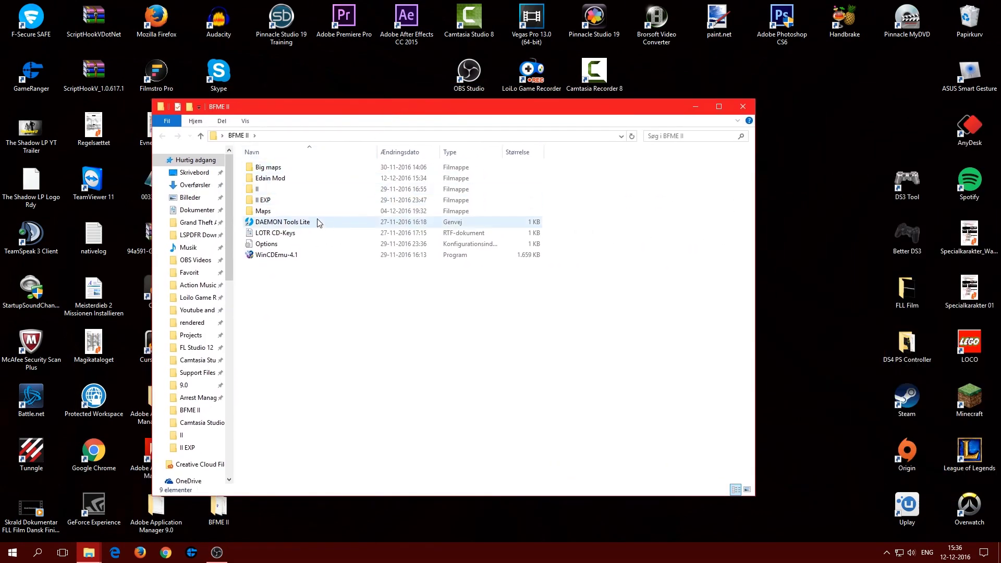
pyautogui.doubleClick(299, 180)
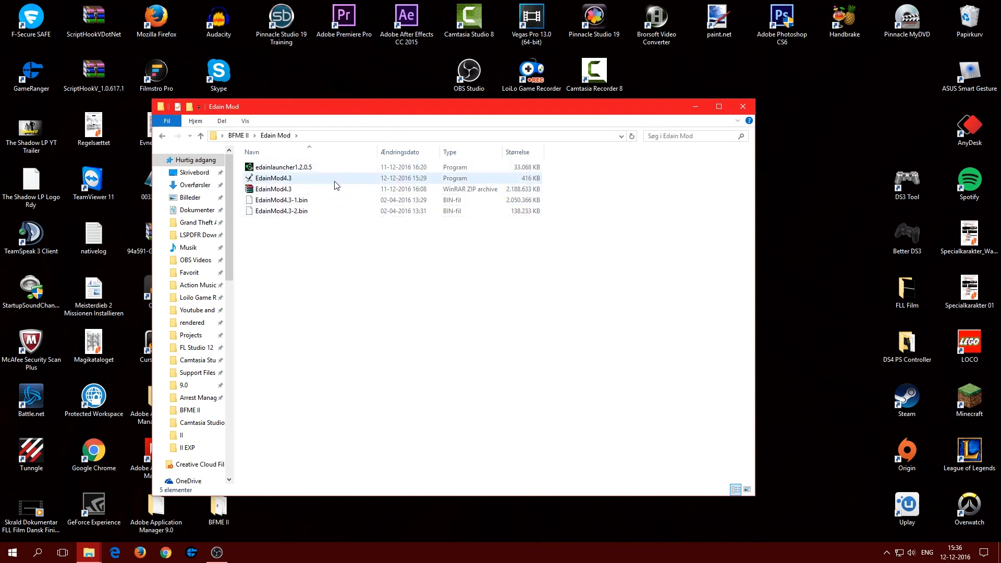
pyautogui.click(375, 190)
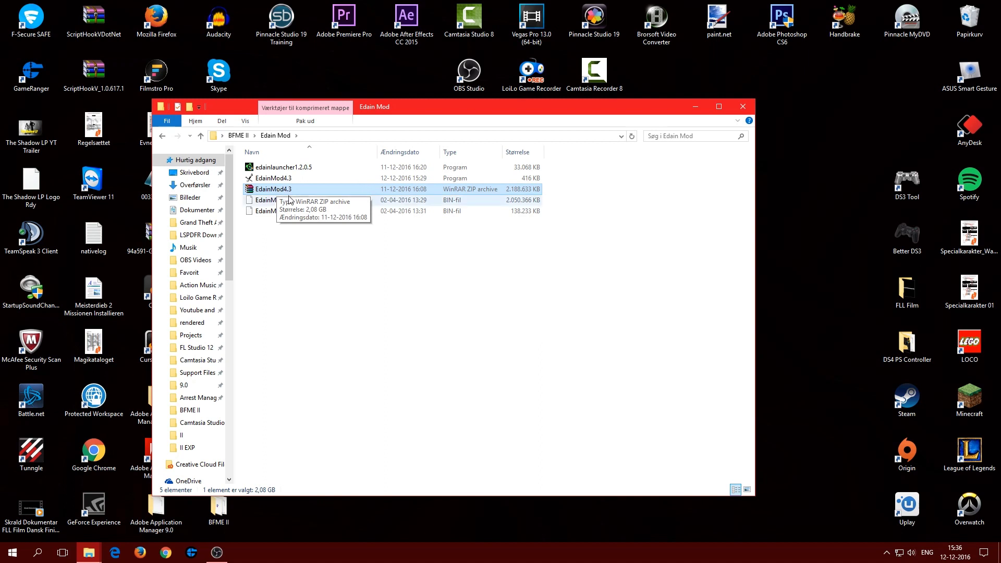
pyautogui.click(315, 168)
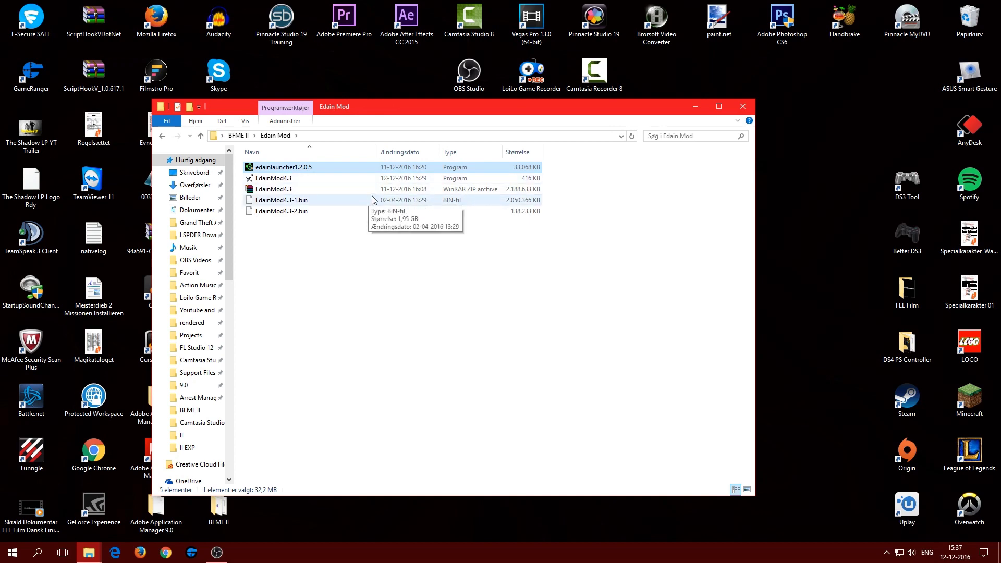
pyautogui.moveTo(642, 112); pyautogui.dragTo(0, 157)
pyautogui.click(849, 279)
# Step: Keep the BFME II game folder on the right and run the EdainMod4.3 installer
pyautogui.moveTo(887, 8); pyautogui.dragTo(998, 35)
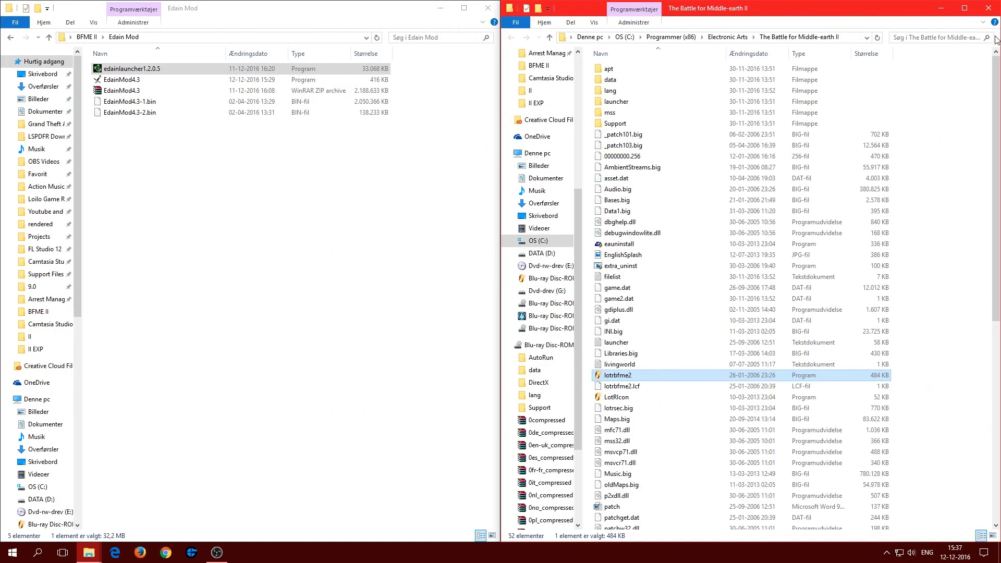
pyautogui.click(157, 183)
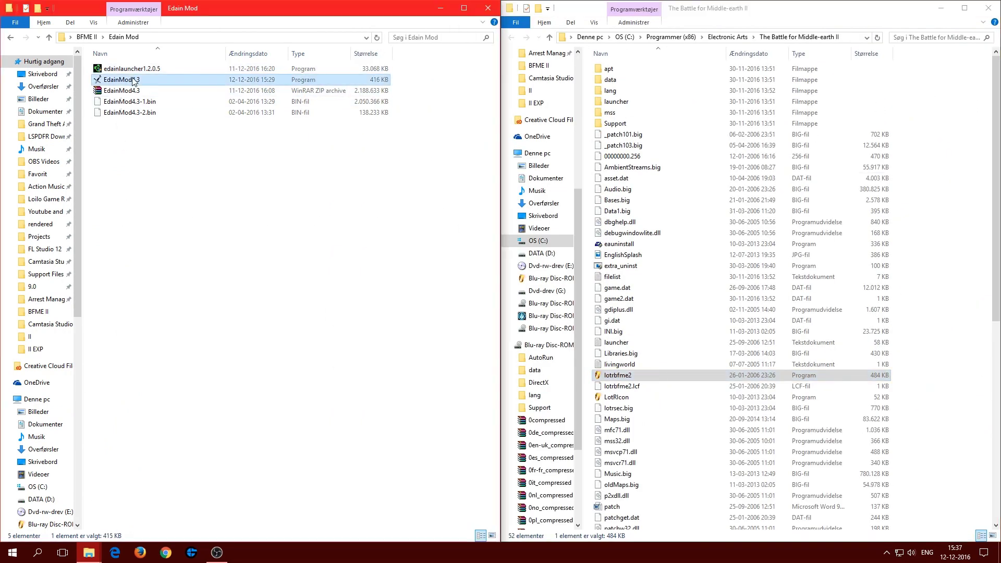
pyautogui.doubleClick(164, 80)
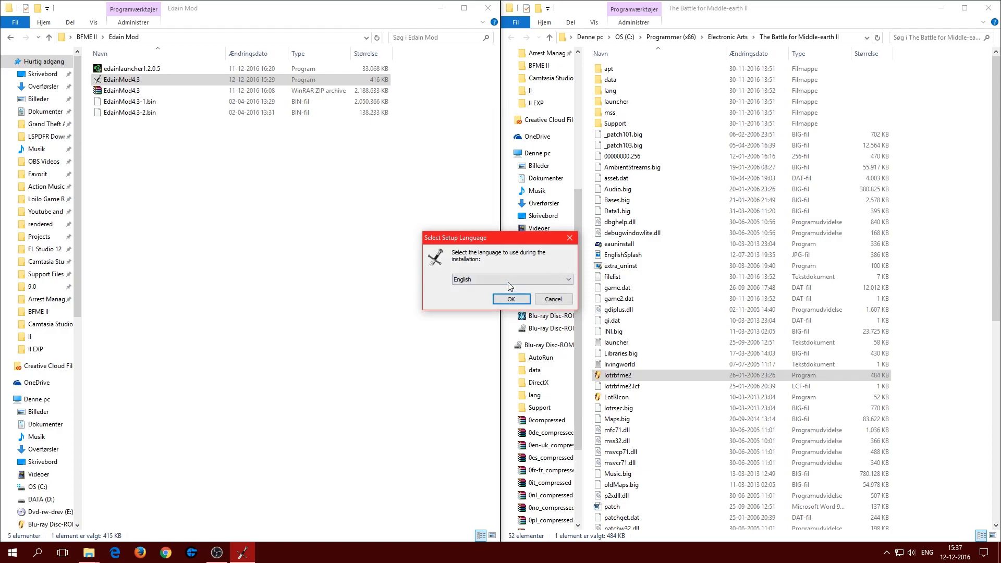
pyautogui.click(506, 280)
# Step: Confirm English as the setup language and accept the license agreement
pyautogui.click(504, 278)
pyautogui.click(511, 300)
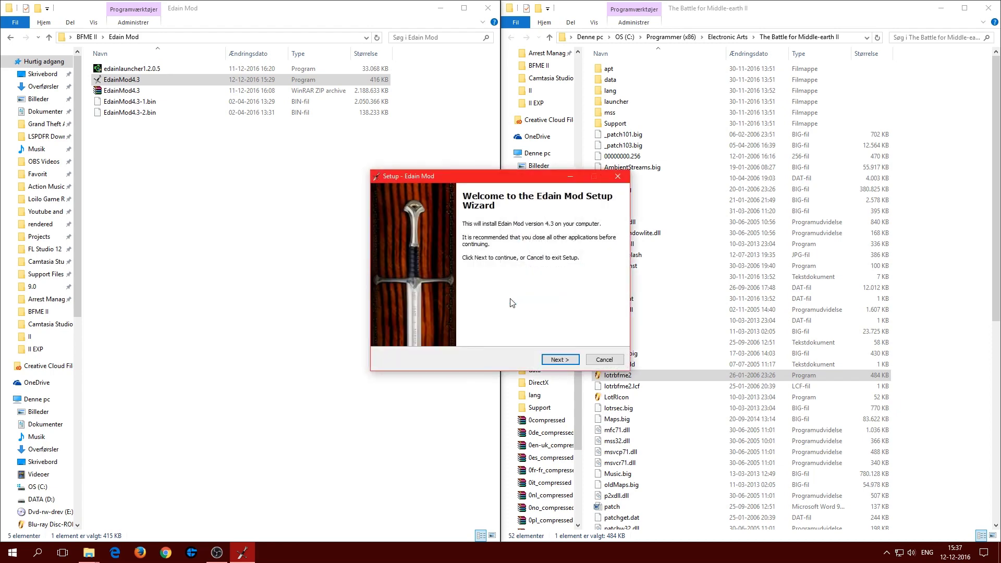
pyautogui.click(556, 360)
pyautogui.click(437, 328)
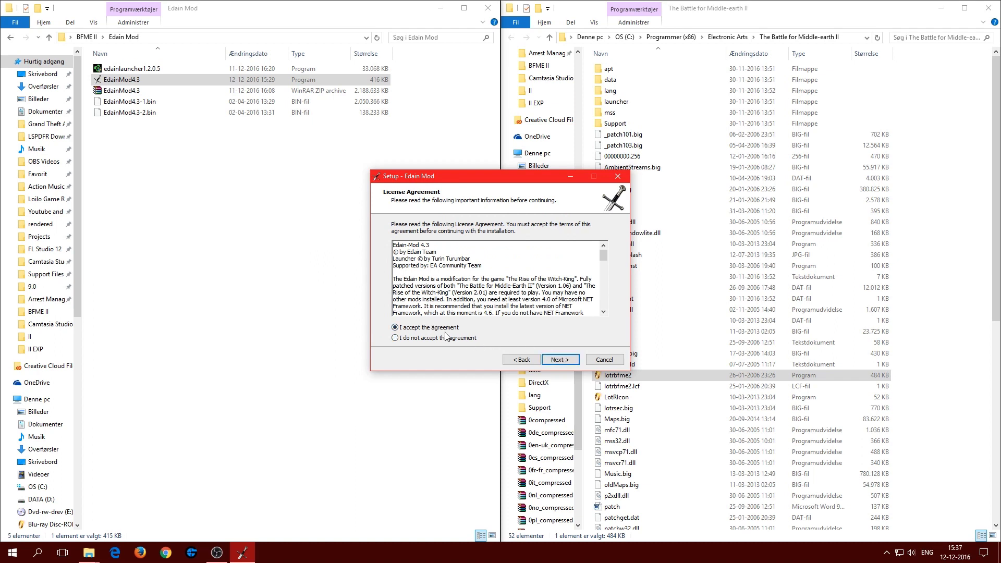
# Step: Leave Anonymous Data out of the components and start installing Edain Mod 4.3
pyautogui.click(553, 363)
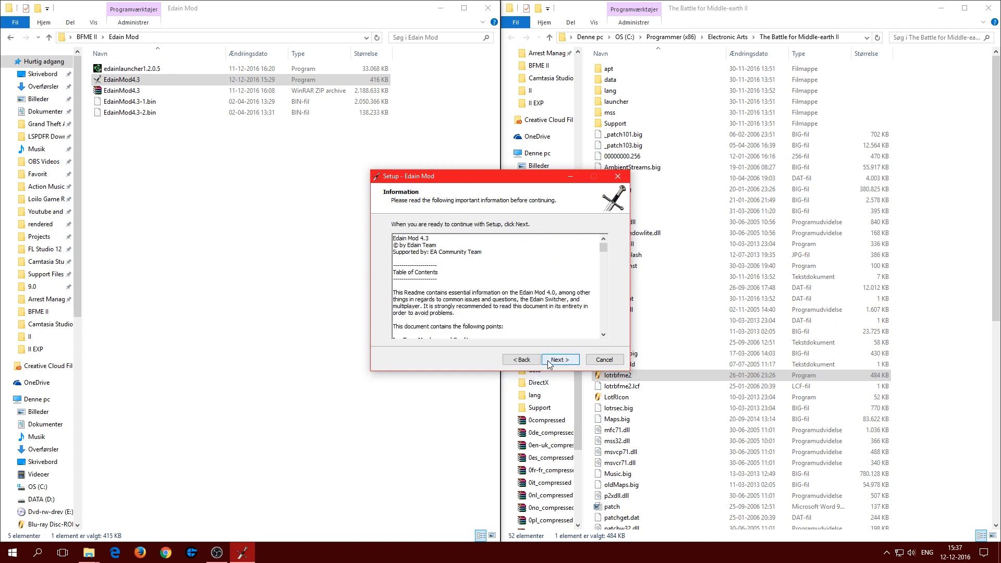
pyautogui.click(551, 363)
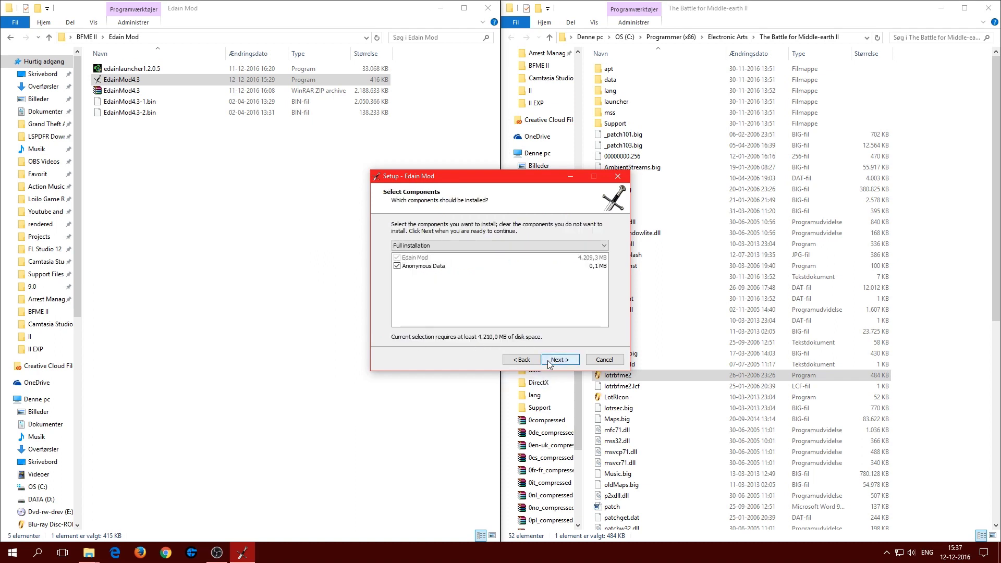
pyautogui.click(398, 267)
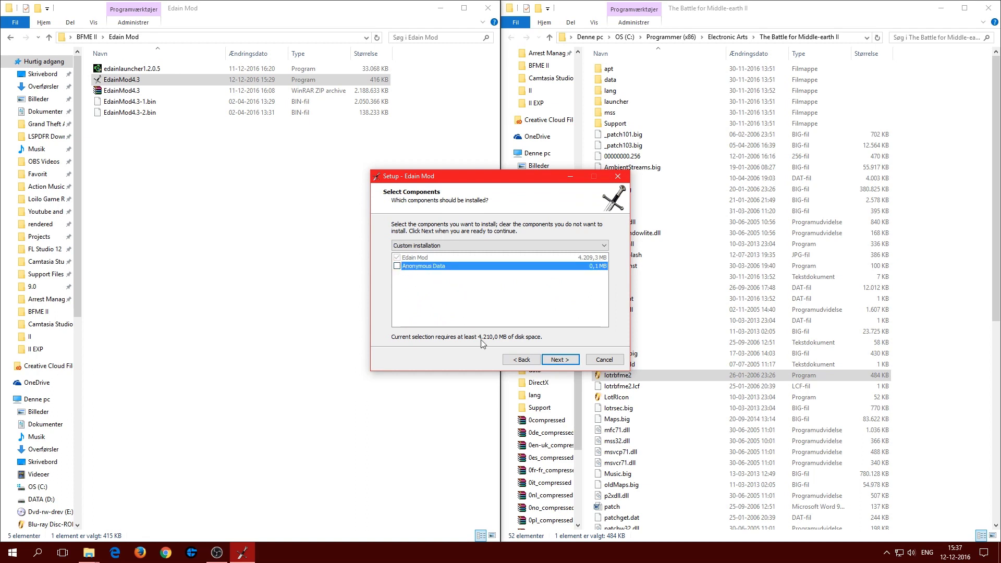
pyautogui.click(556, 360)
pyautogui.click(557, 360)
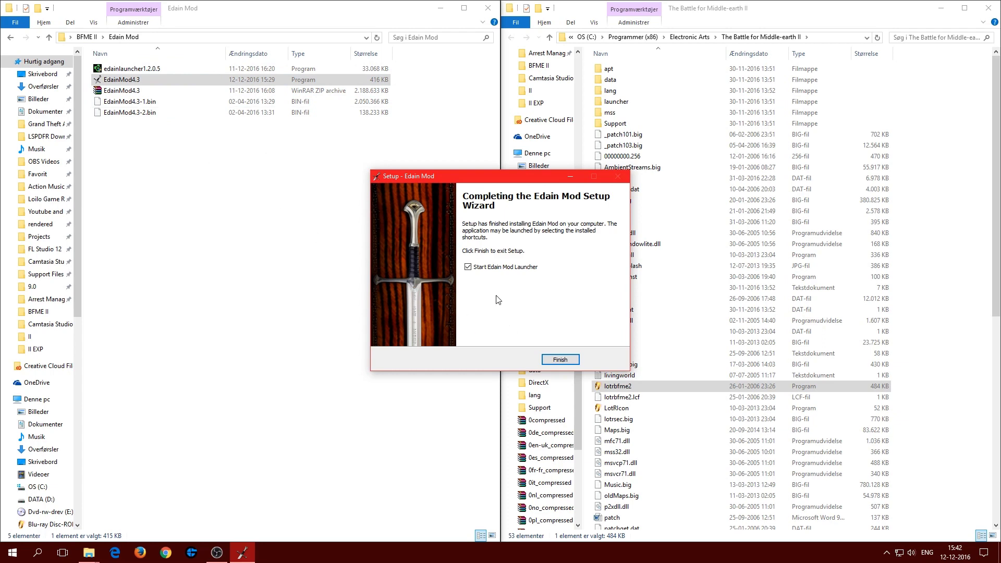
# Step: Finish setup with the launcher option on and answer Ja to run it in English
pyautogui.click(561, 360)
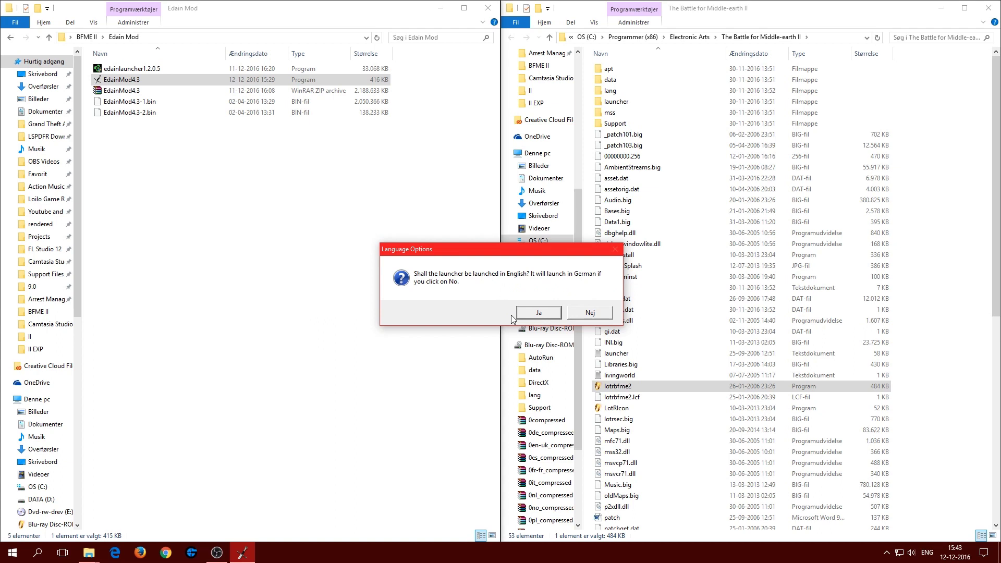
pyautogui.click(539, 311)
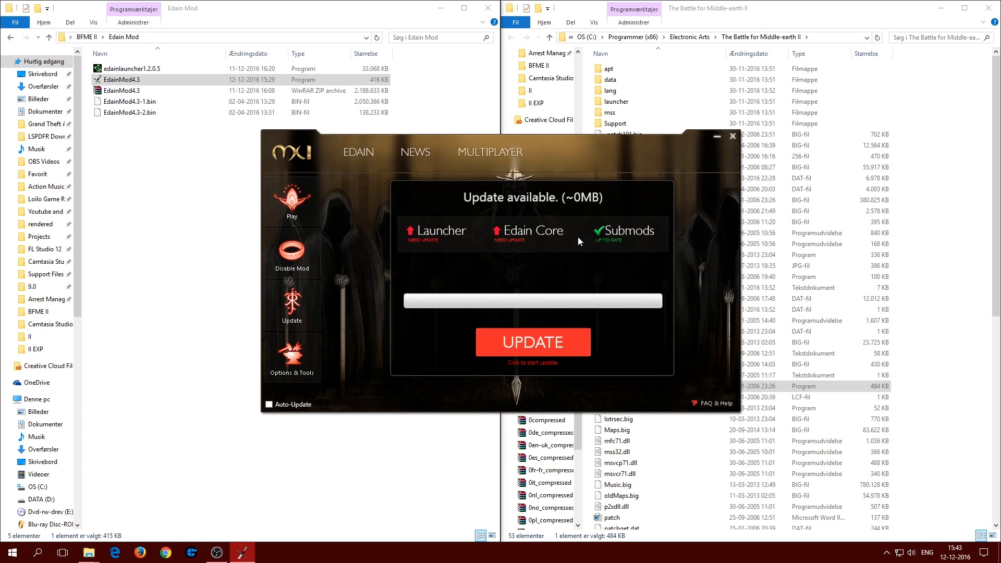
# Step: Download the Launcher and Edain Core updates until the launcher closes itself
pyautogui.click(562, 344)
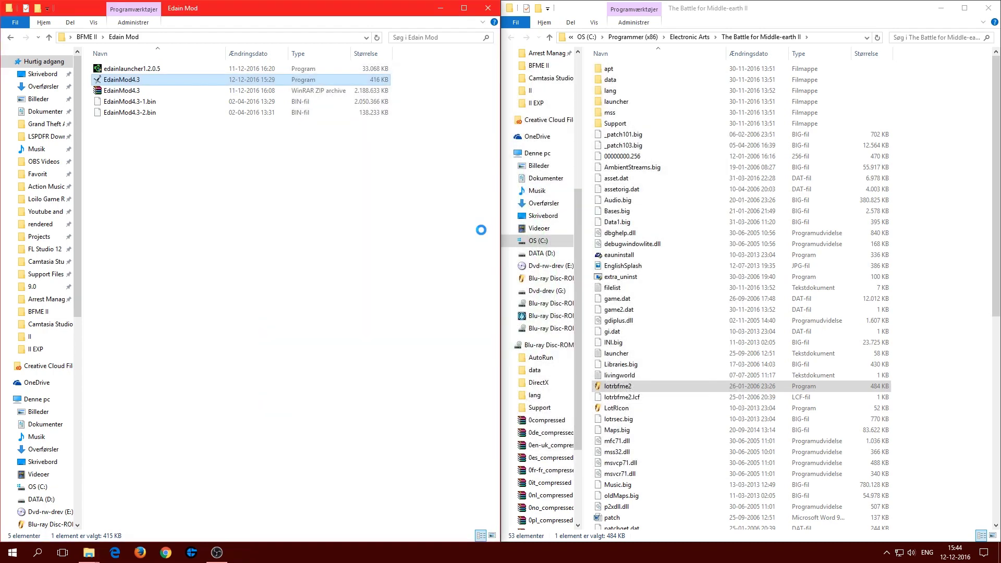
# Step: Choose English for the launcher setup and accept the licence agreement
pyautogui.click(462, 283)
pyautogui.click(474, 295)
pyautogui.click(491, 299)
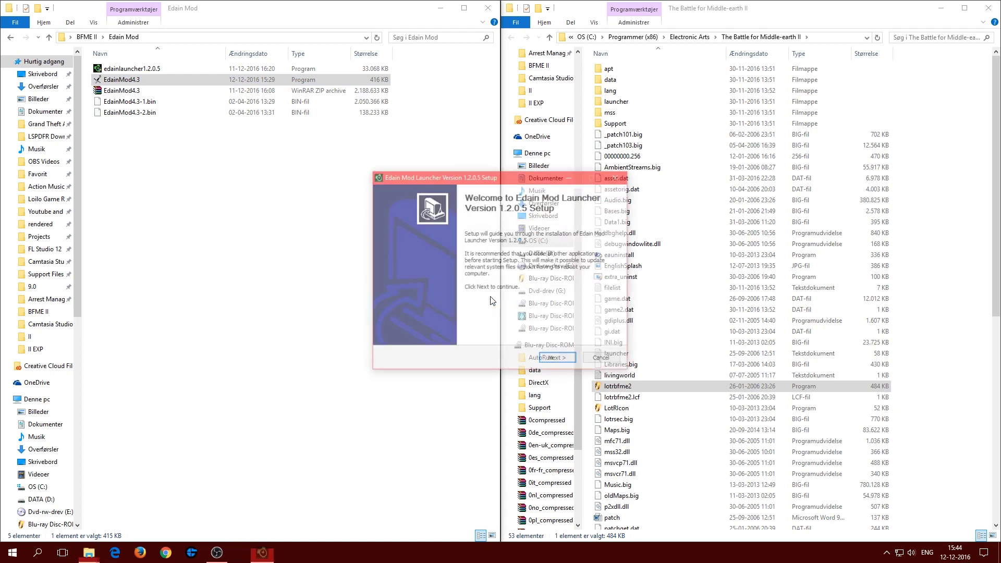
pyautogui.click(548, 362)
pyautogui.click(548, 360)
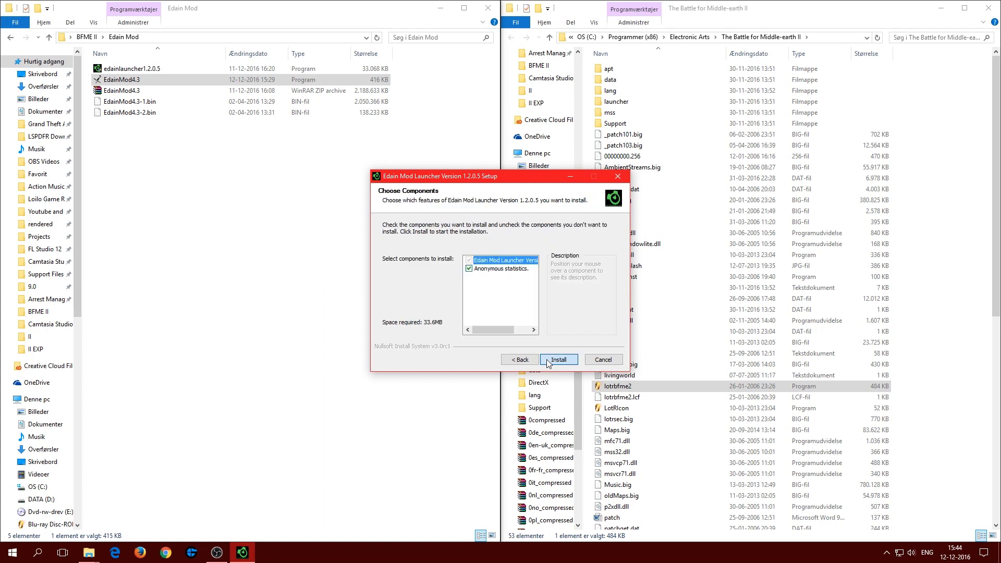
# Step: Turn off anonymous statistics, install launcher 1.2.0.5, and finish setup
pyautogui.click(469, 269)
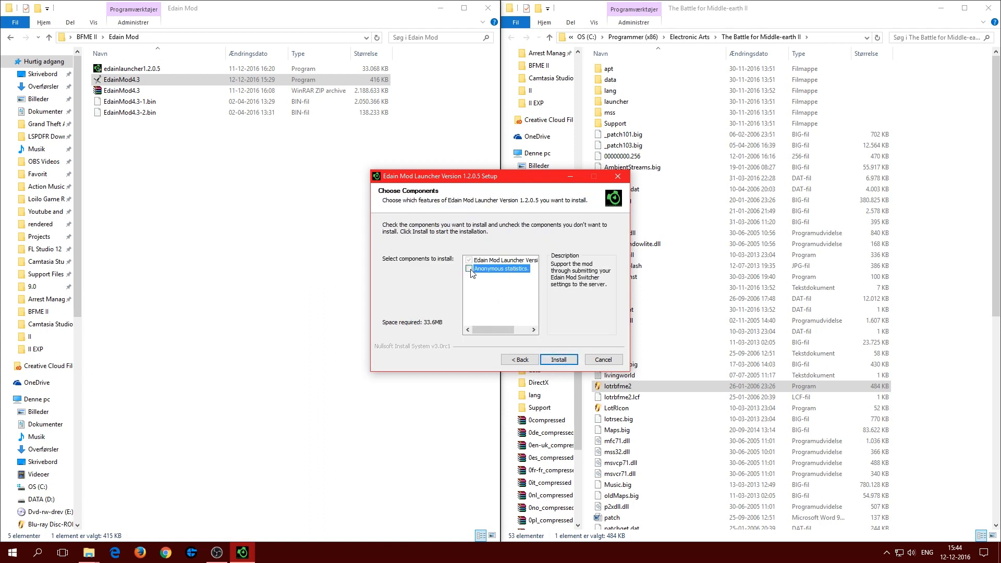
pyautogui.click(562, 358)
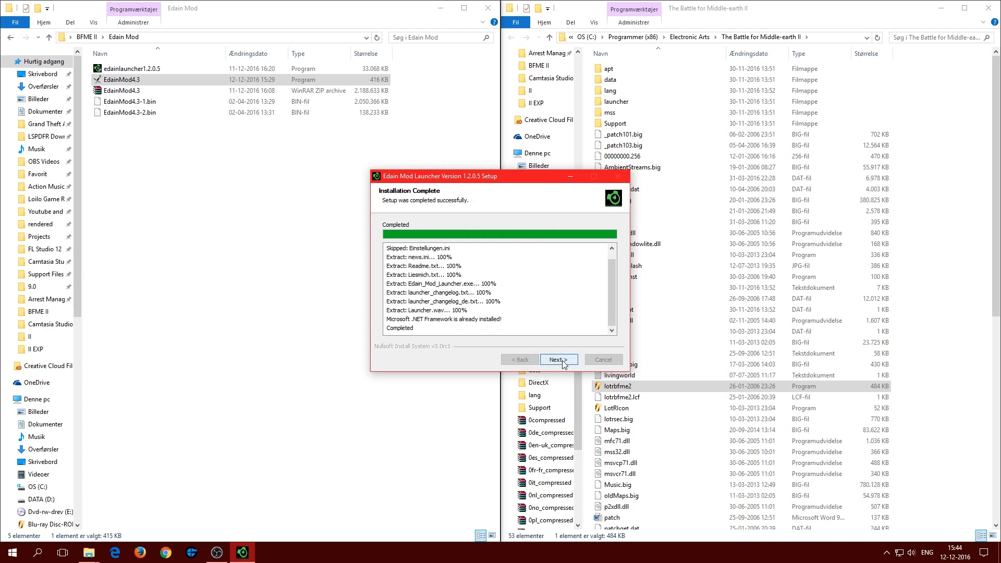
pyautogui.click(563, 362)
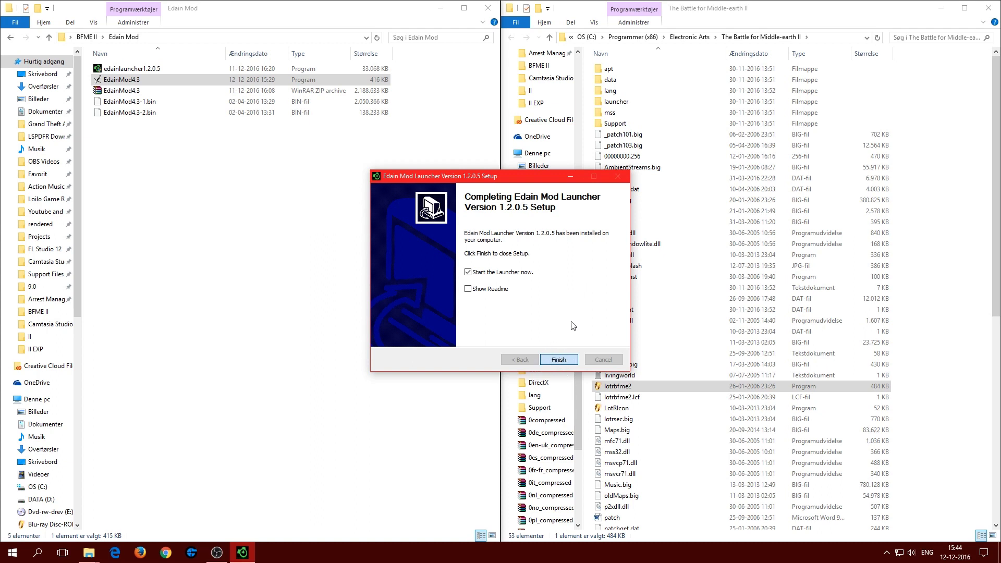
pyautogui.press('Return')
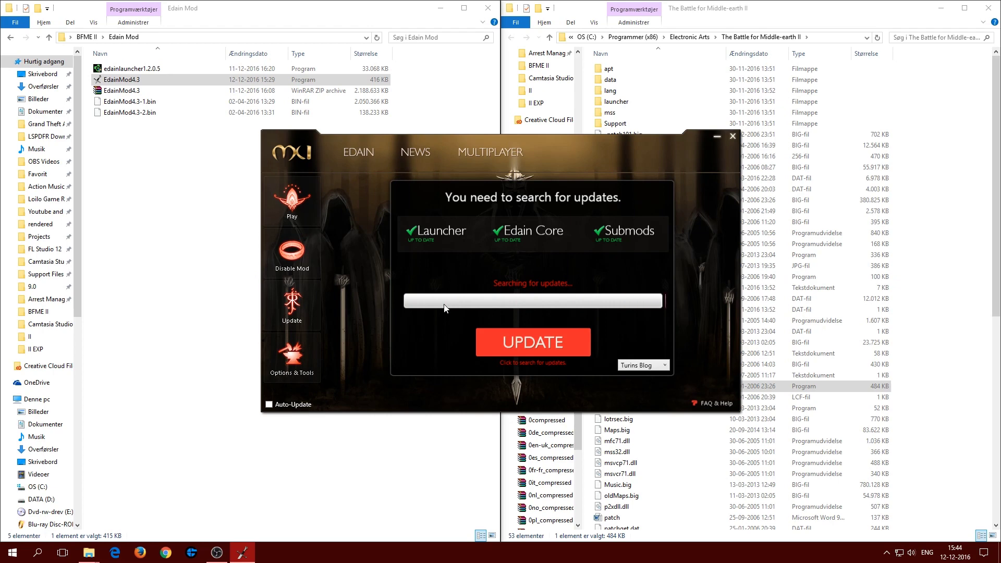
# Step: Bring up the sound options from the taskbar speaker icon
pyautogui.rightClick(912, 553)
# Step: Open and close the Playback devices and Sounds settings
pyautogui.click(889, 506)
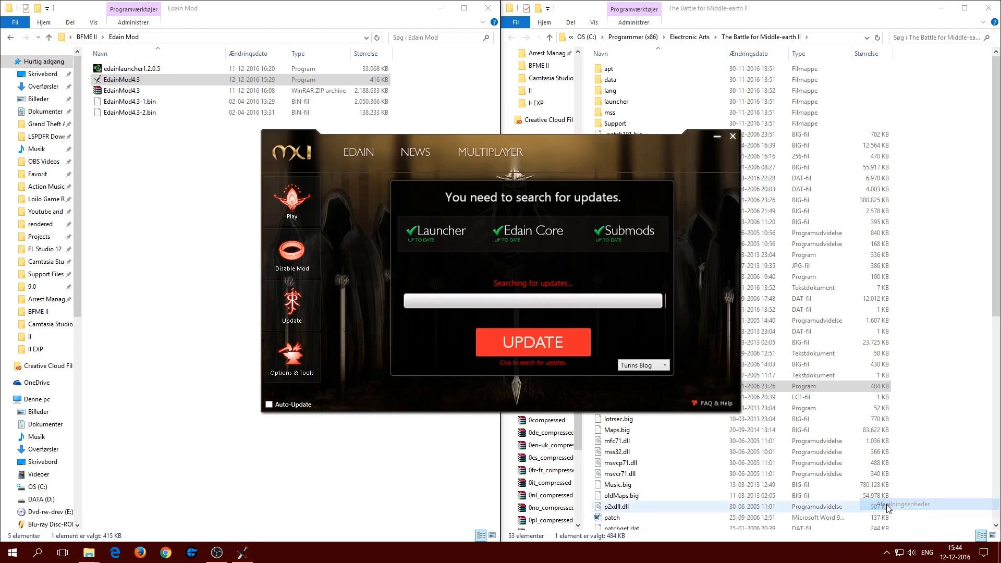
pyautogui.click(287, 44)
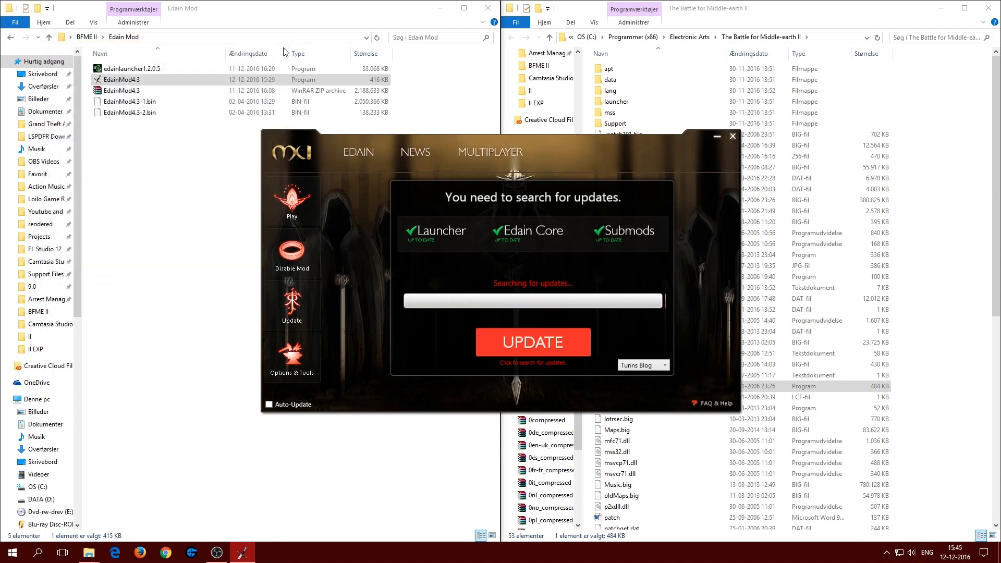
pyautogui.rightClick(912, 552)
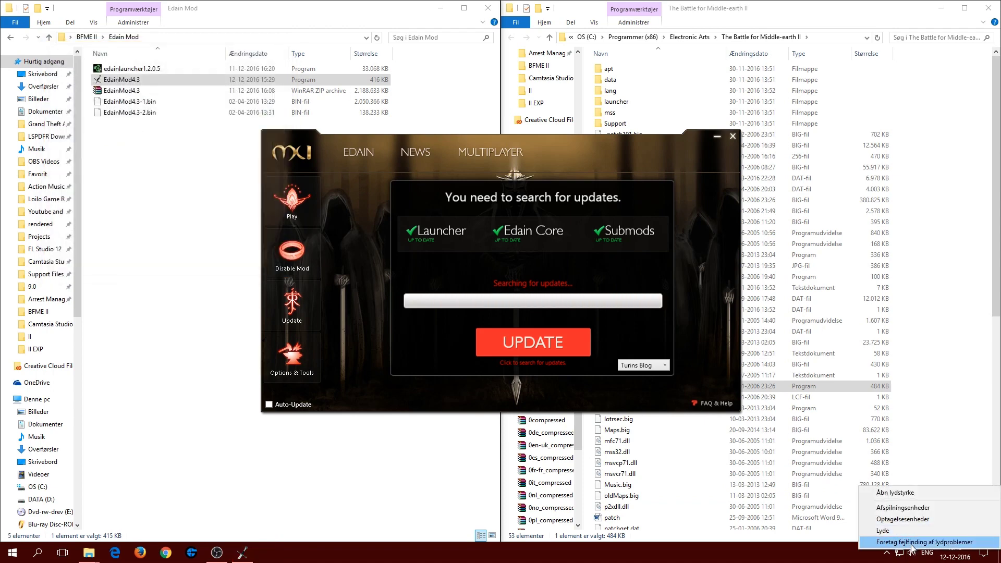
pyautogui.click(887, 531)
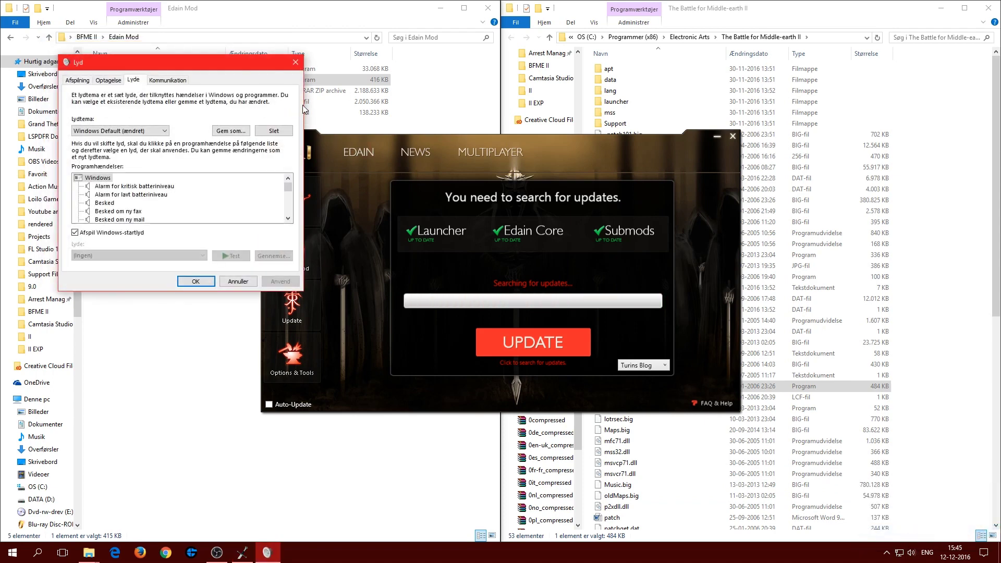
pyautogui.click(295, 62)
# Step: Drag the Edain Launcher slider to zero in the Volume Mixer, then close it
pyautogui.rightClick(912, 552)
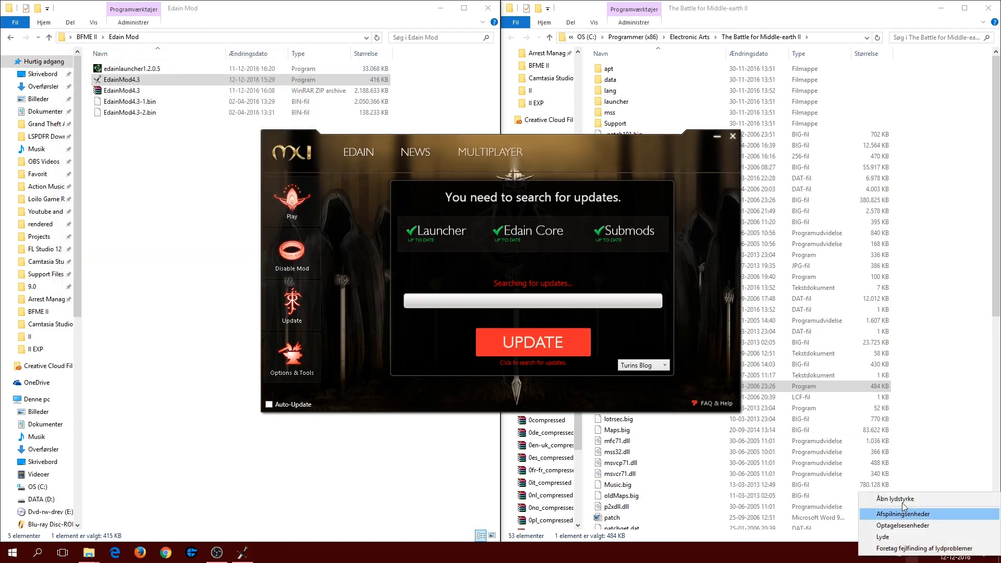
pyautogui.click(899, 499)
pyautogui.moveTo(900, 468); pyautogui.dragTo(900, 498)
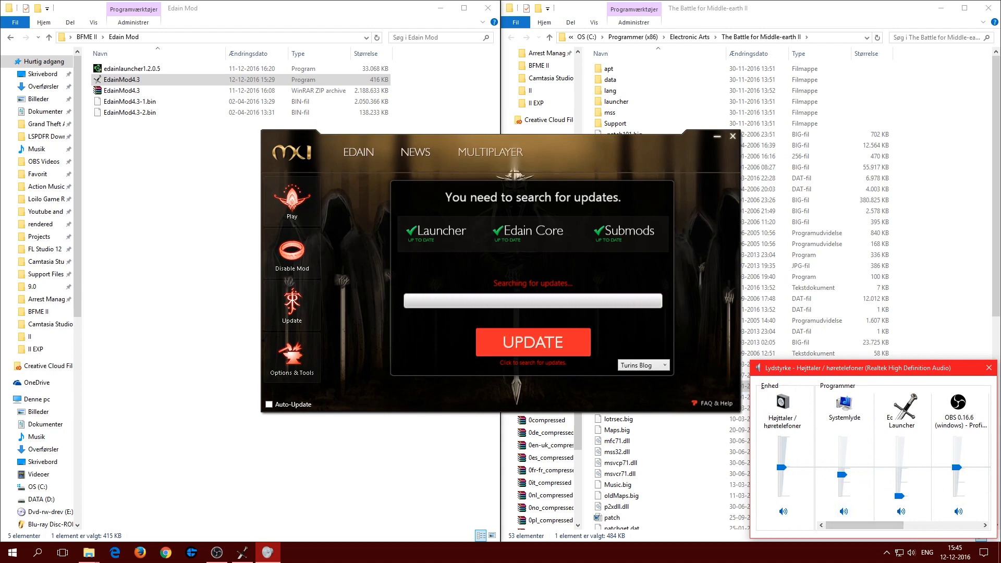
pyautogui.click(886, 553)
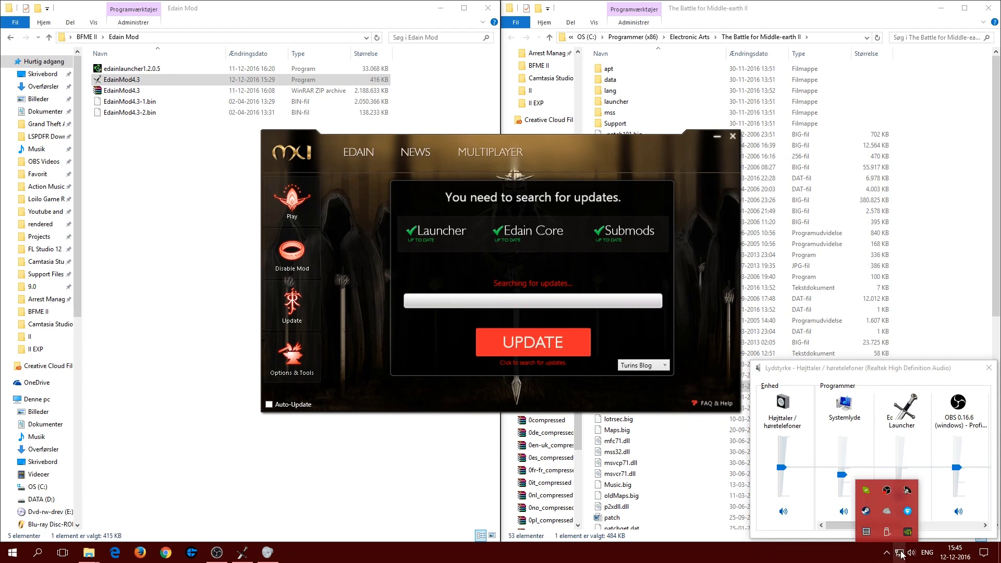
pyautogui.press('Escape')
pyautogui.click(989, 368)
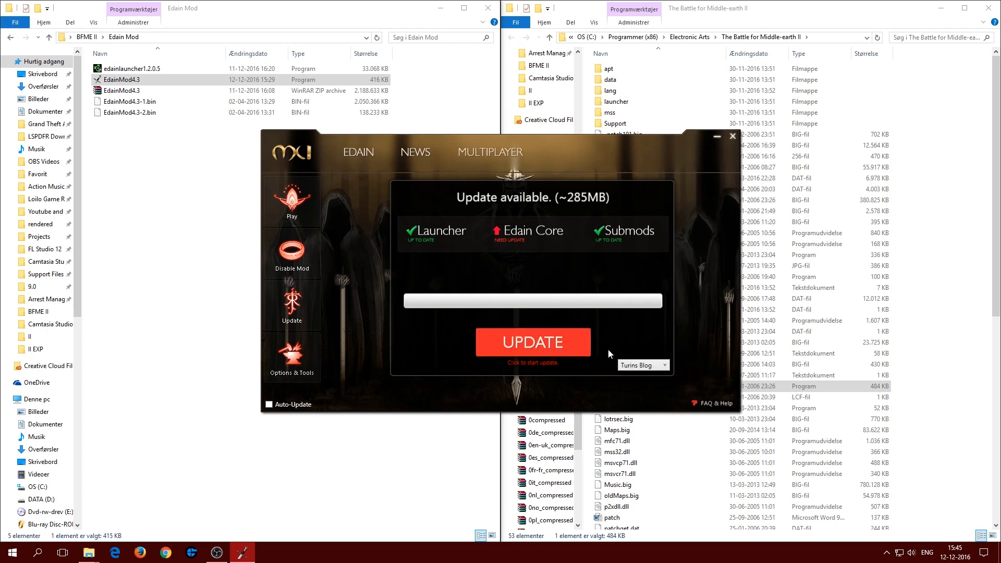
# Step: Download and install the roughly 285MB Edain Core update until it reports success
pyautogui.click(536, 343)
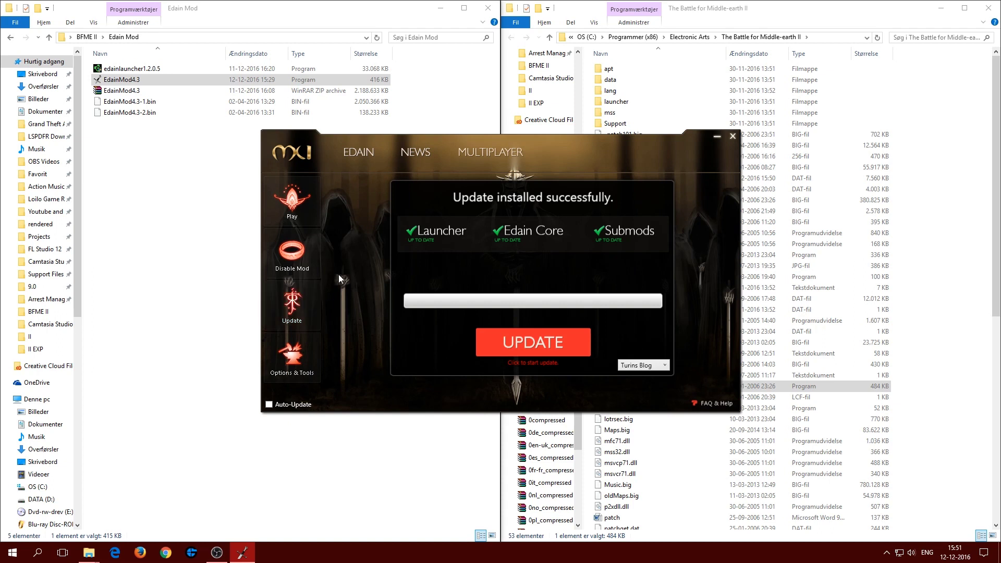
# Step: Leave the Options & Tools shellmap on Random, then launch BFME II with Edain 4.4.1
pyautogui.click(316, 376)
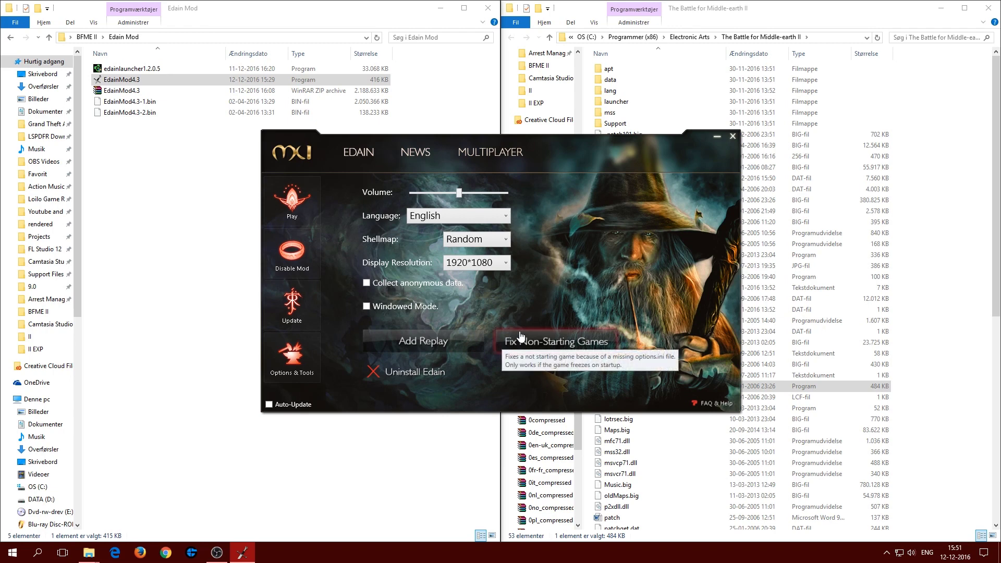
pyautogui.click(487, 239)
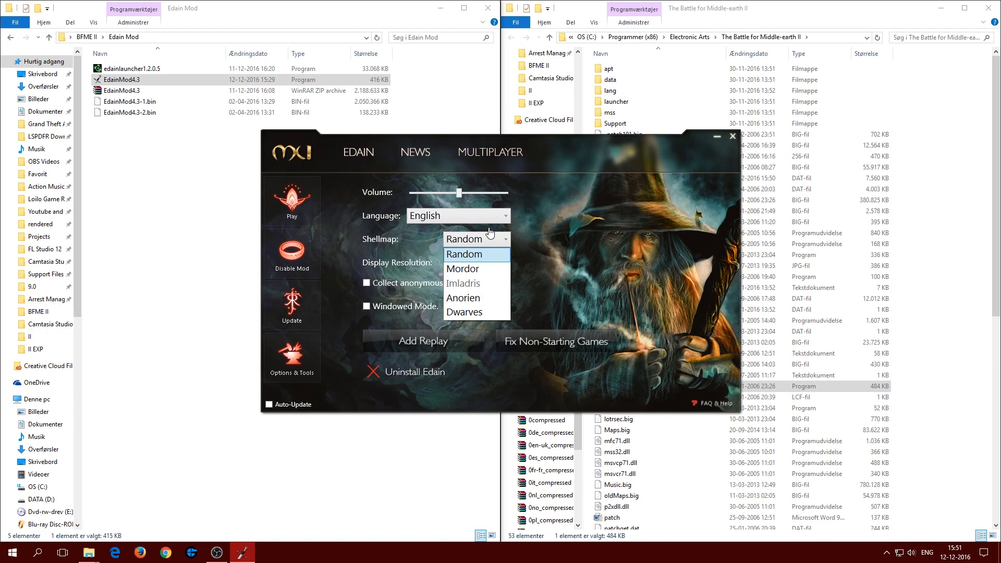
pyautogui.click(490, 236)
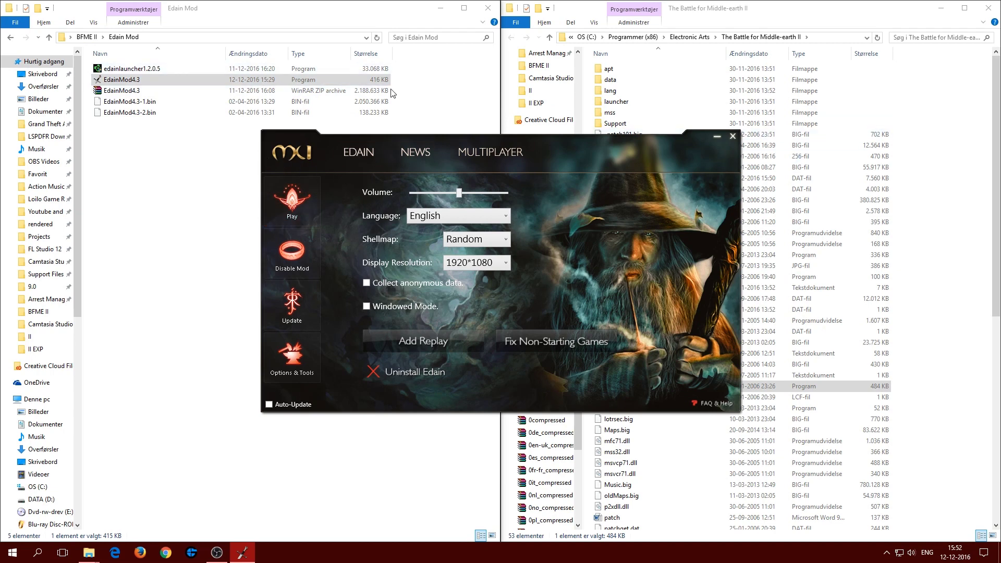
pyautogui.click(304, 211)
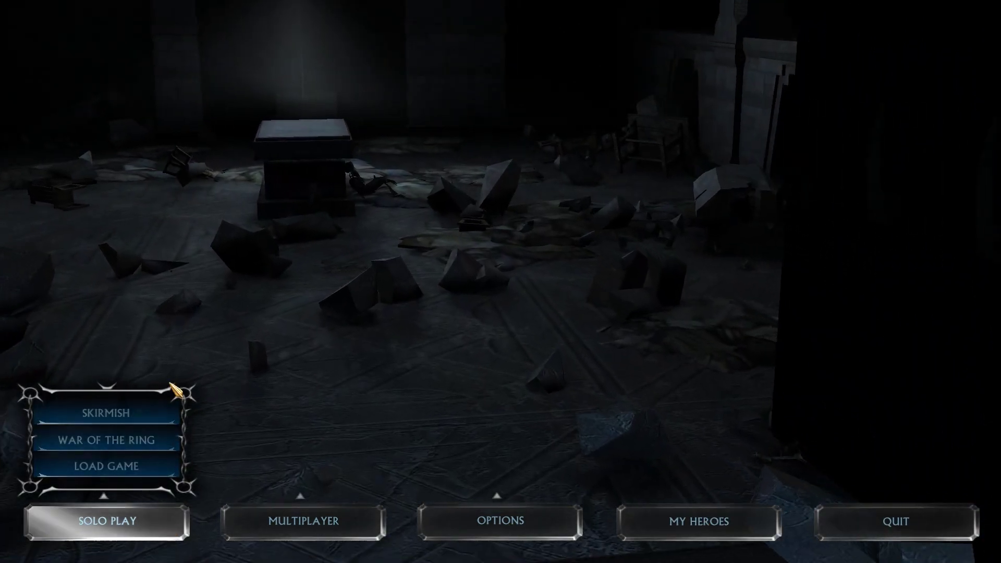
# Step: Start a Skirmish and create a new player profile with a chosen name
pyautogui.moveTo(131, 515)
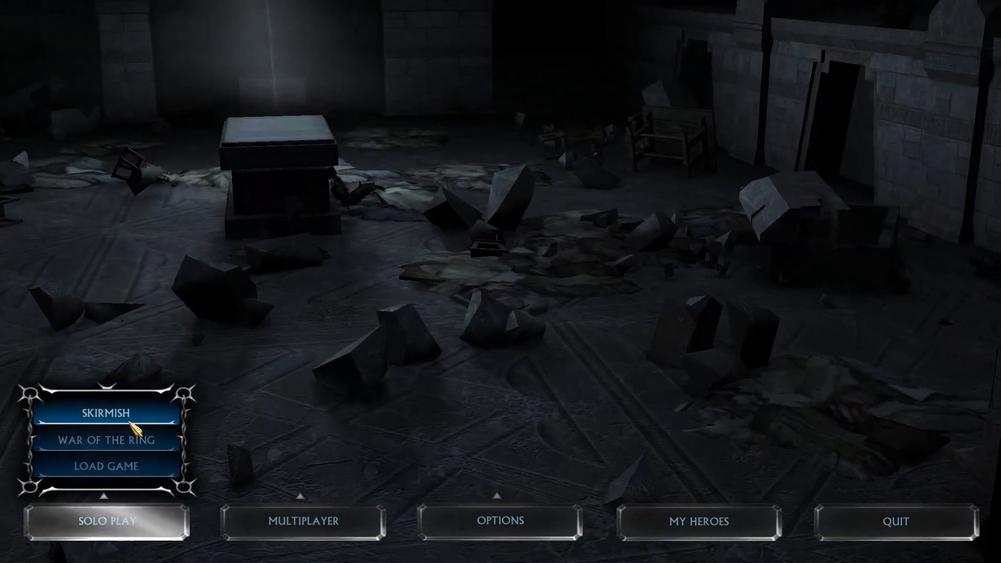
pyautogui.click(109, 412)
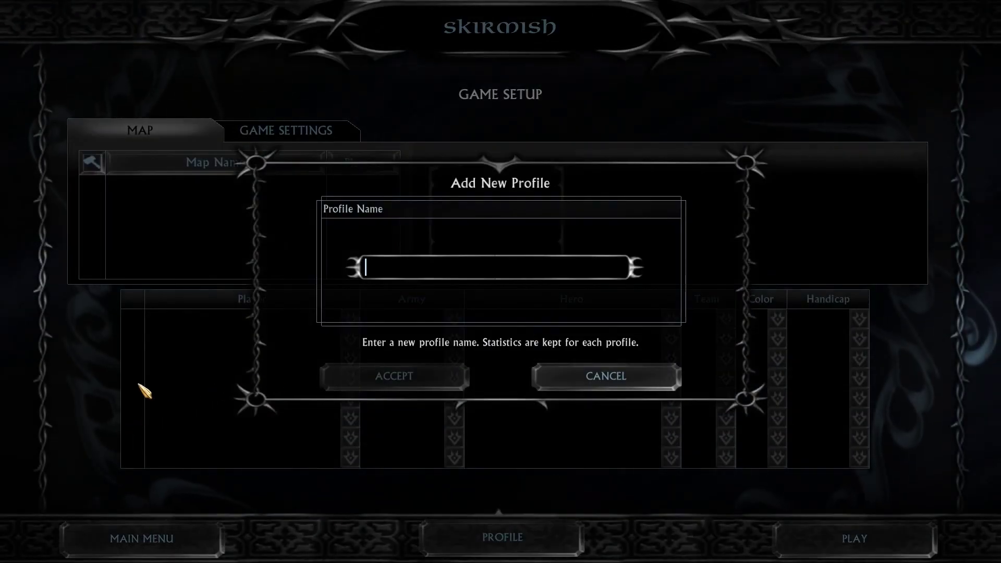
pyautogui.write('AdmiralA')
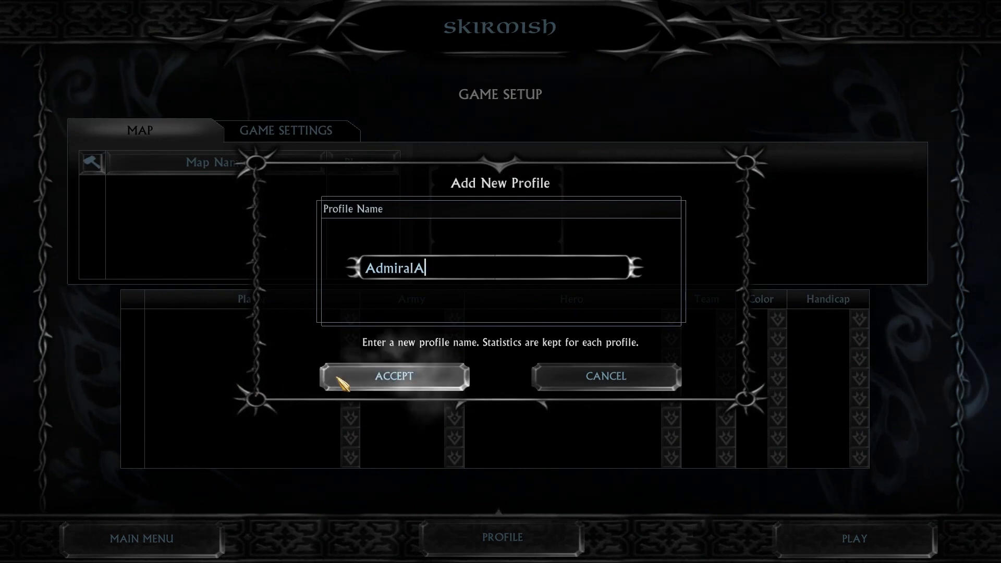
pyautogui.click(338, 378)
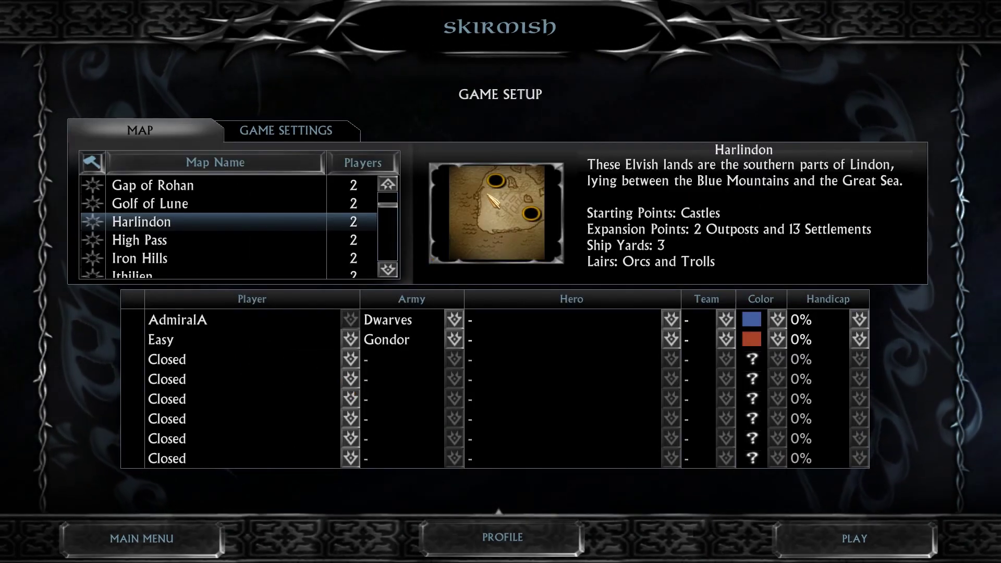
# Step: Start the Harlindon skirmish as Dwarves, then pause it and request to exit
pyautogui.click(872, 546)
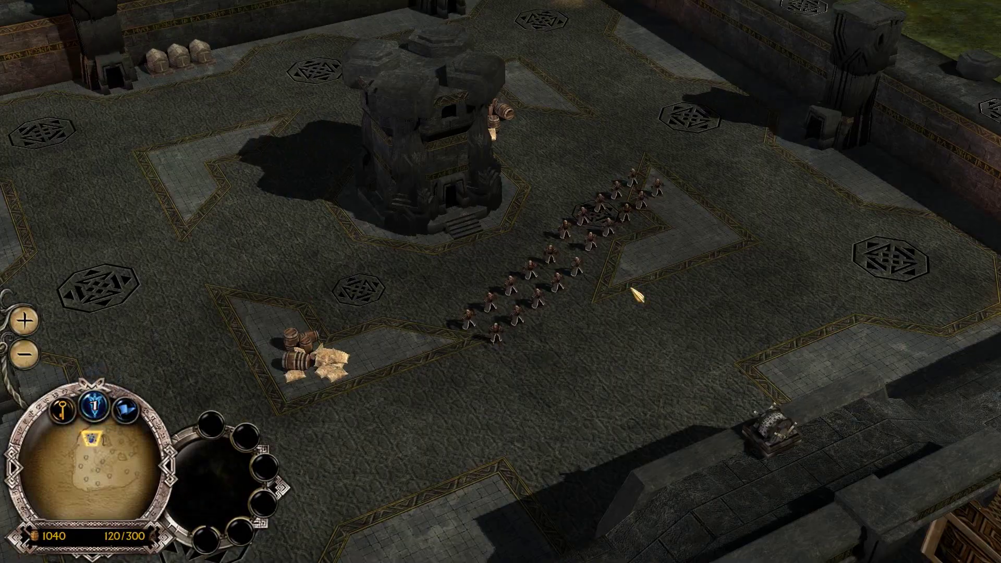
pyautogui.press('Escape')
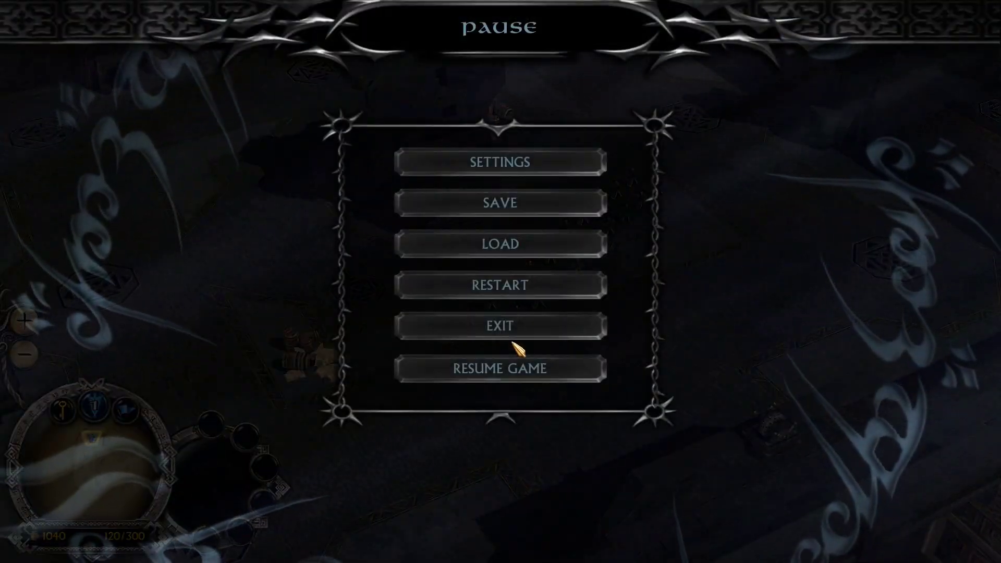
pyautogui.click(498, 336)
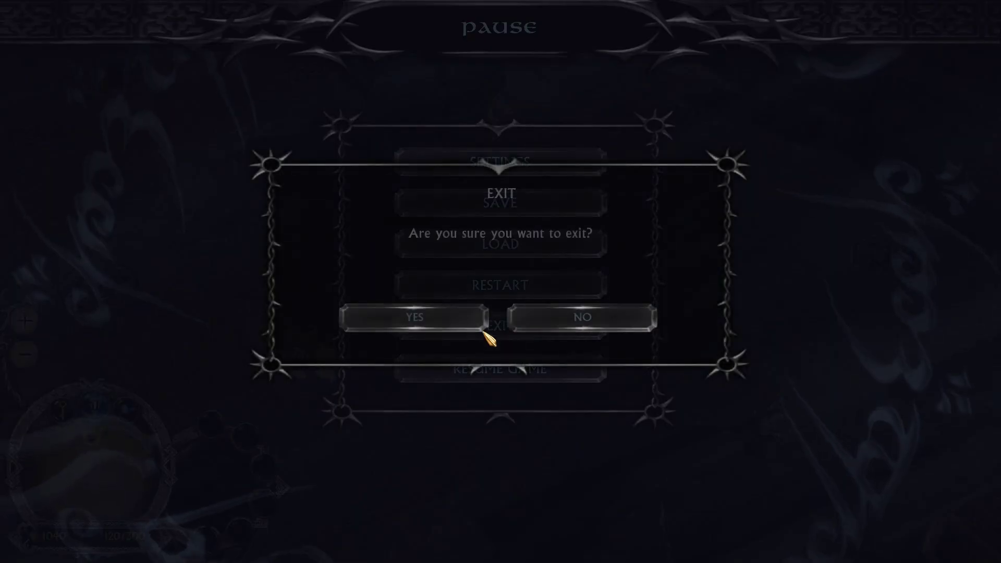